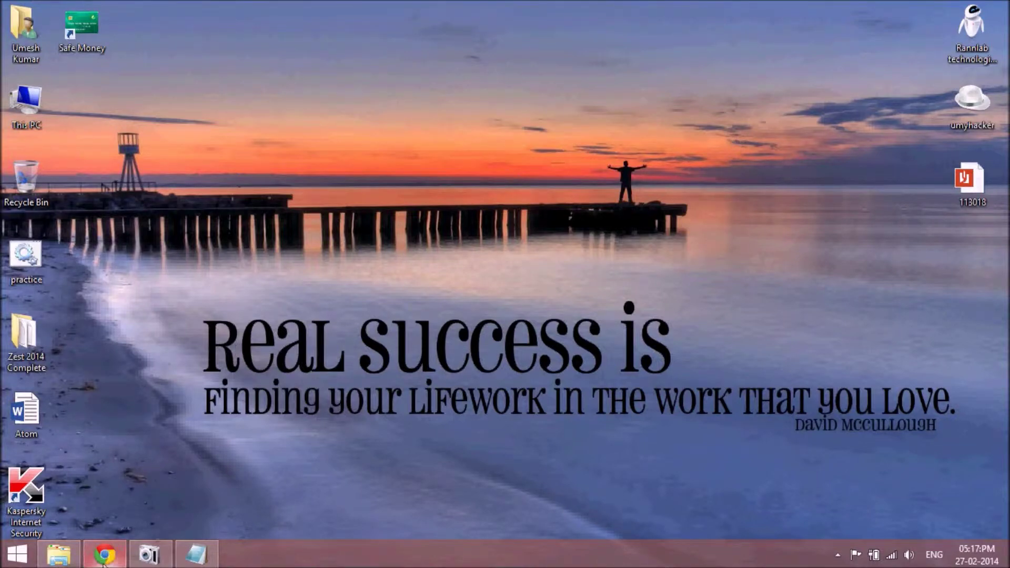
# Restore the Chrome window showing the Kaspersky Lab registration form at promo.kaspersky.com/forzaksos.
pyautogui.moveTo(105, 555)
pyautogui.click(173, 416)
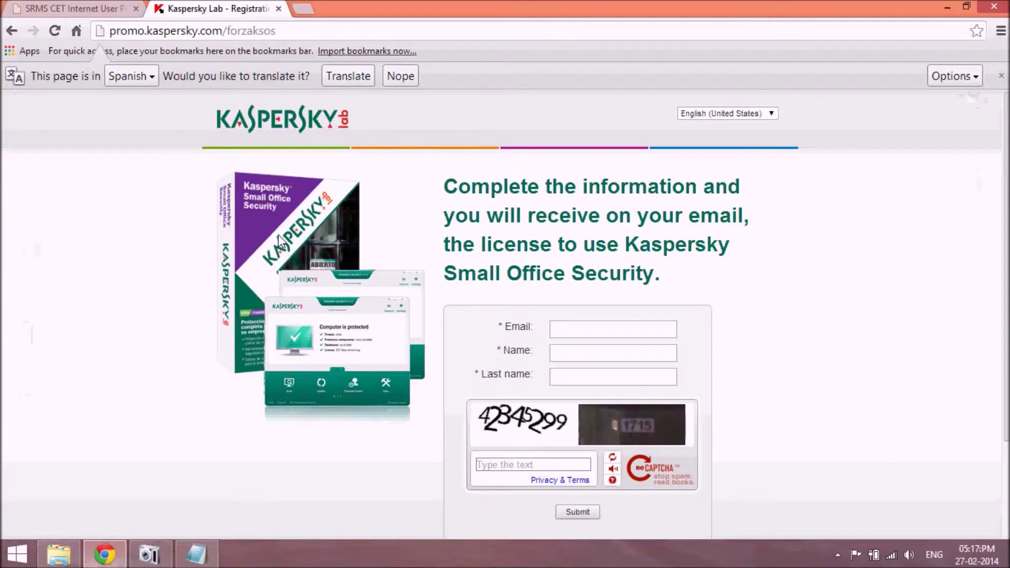
pyautogui.moveTo(280, 30); pyautogui.dragTo(109, 32)
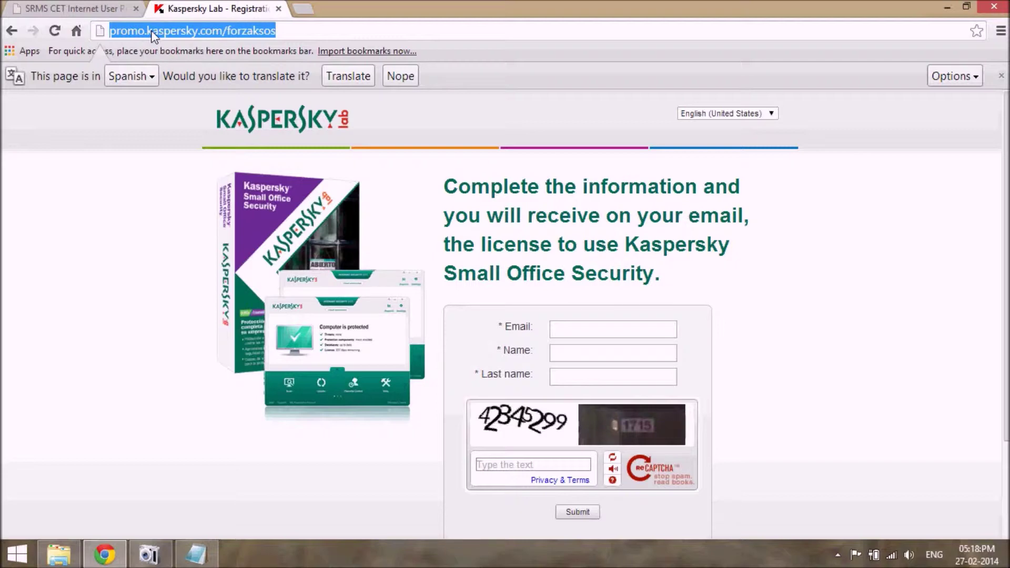
pyautogui.click(173, 280)
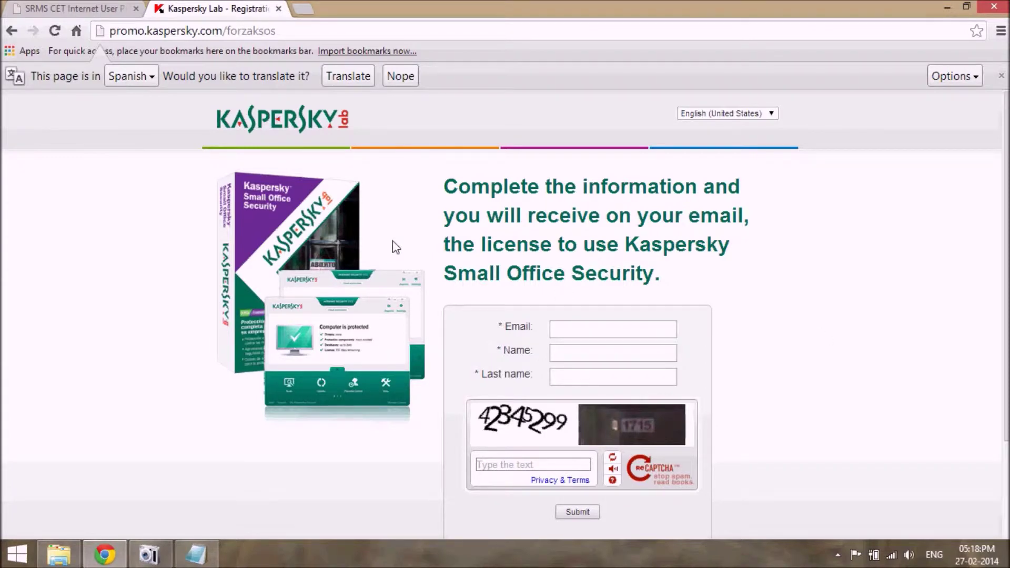
pyautogui.click(769, 115)
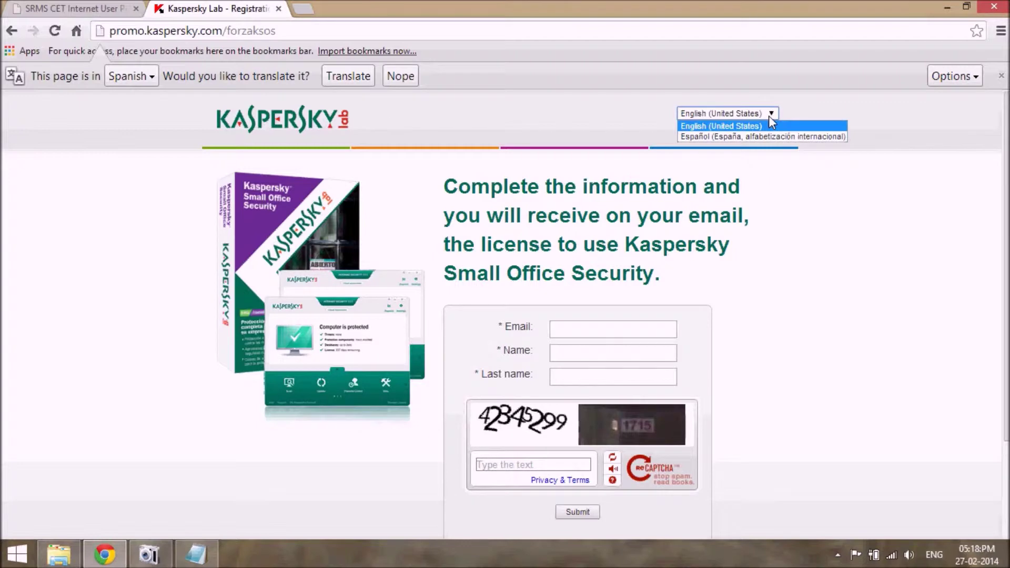
pyautogui.click(712, 126)
pyautogui.scroll(-2, 994, 223)
# Enter a mailinator.com e-mail address in the Email field, correcting typos.
pyautogui.click(609, 233)
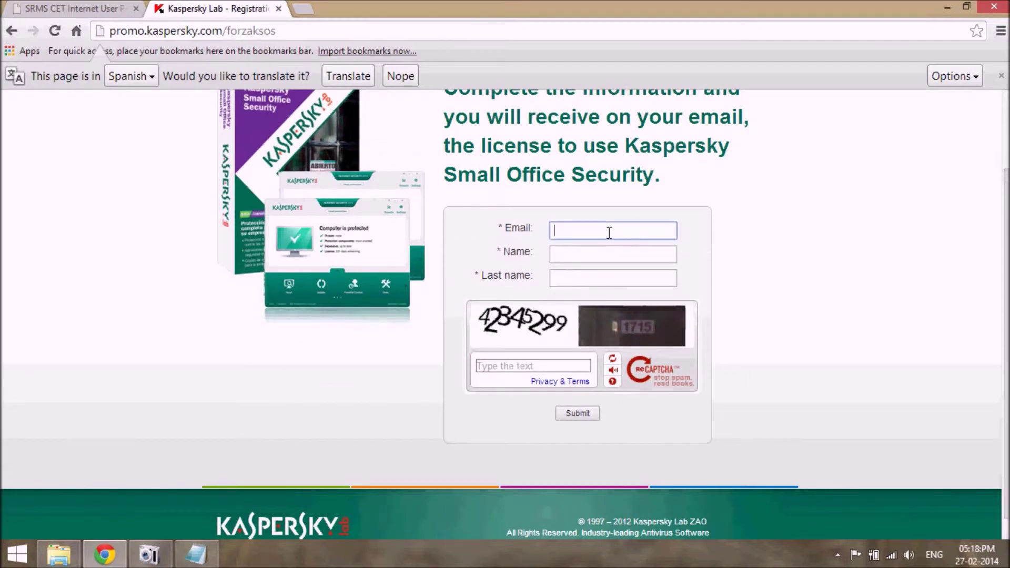
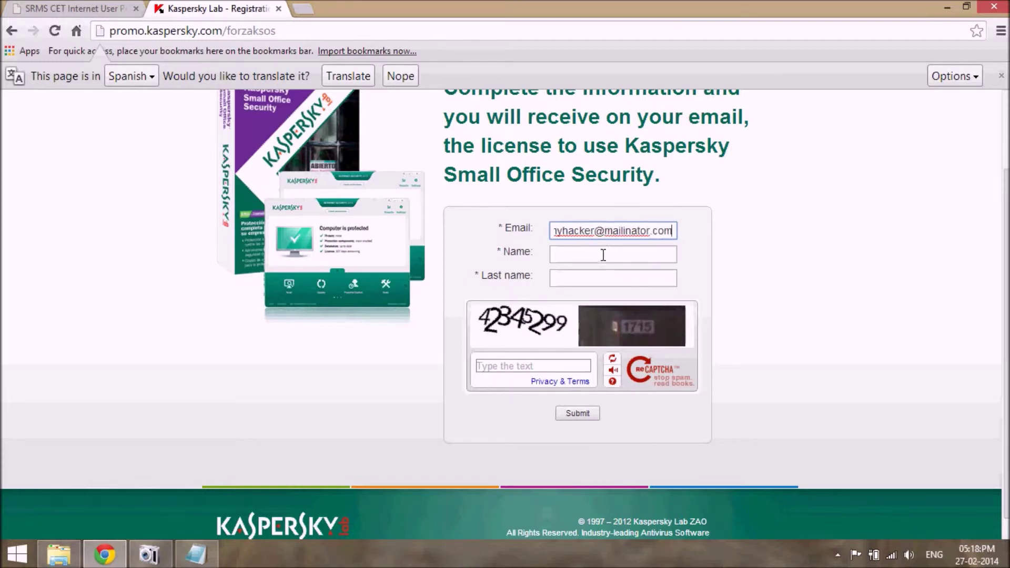
# Fill in the name fields and type the captcha answer.
pyautogui.click(603, 256)
pyautogui.write('umyhacker')
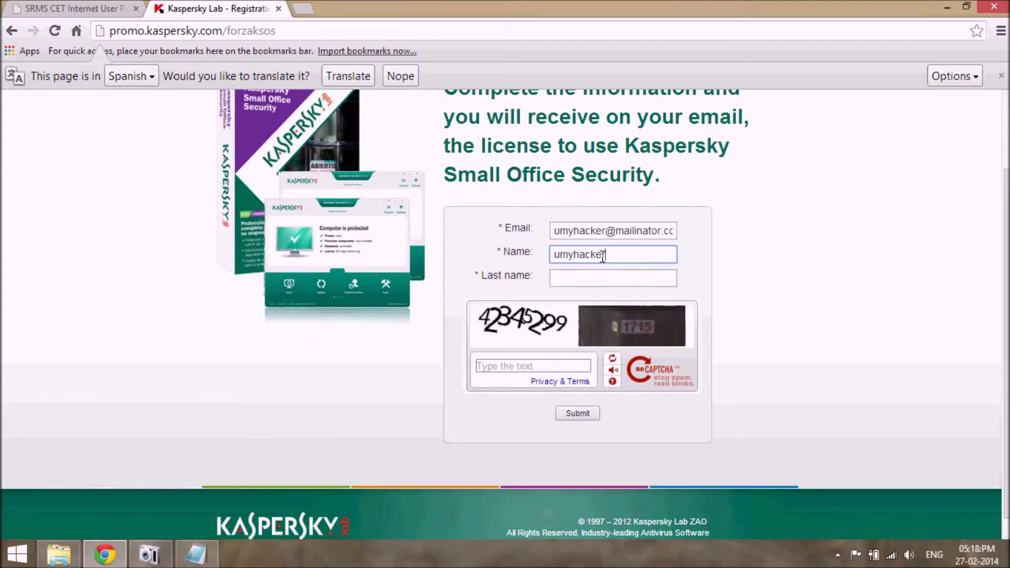
pyautogui.press('Tab')
pyautogui.write('umyhacker')
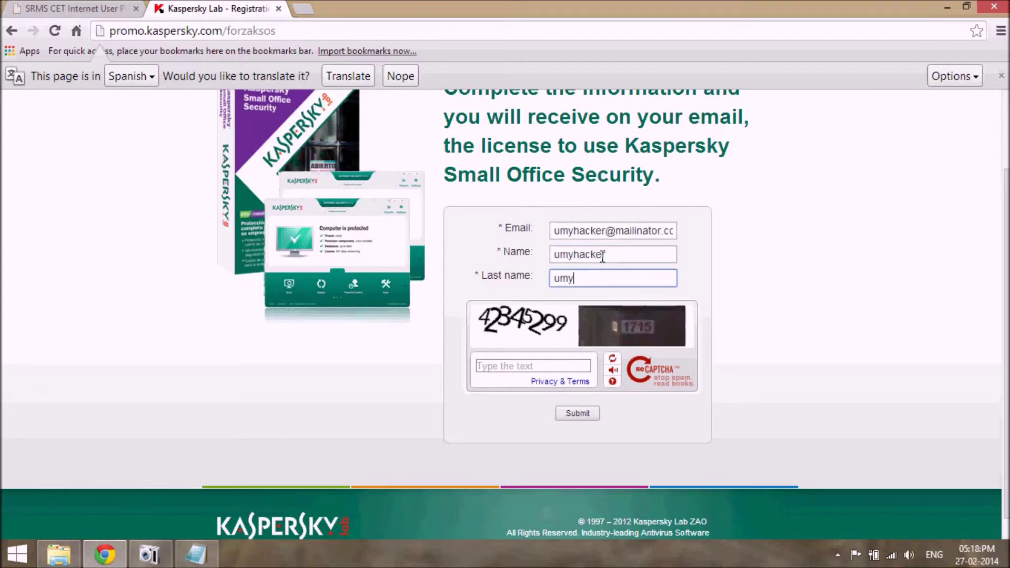
pyautogui.click(530, 365)
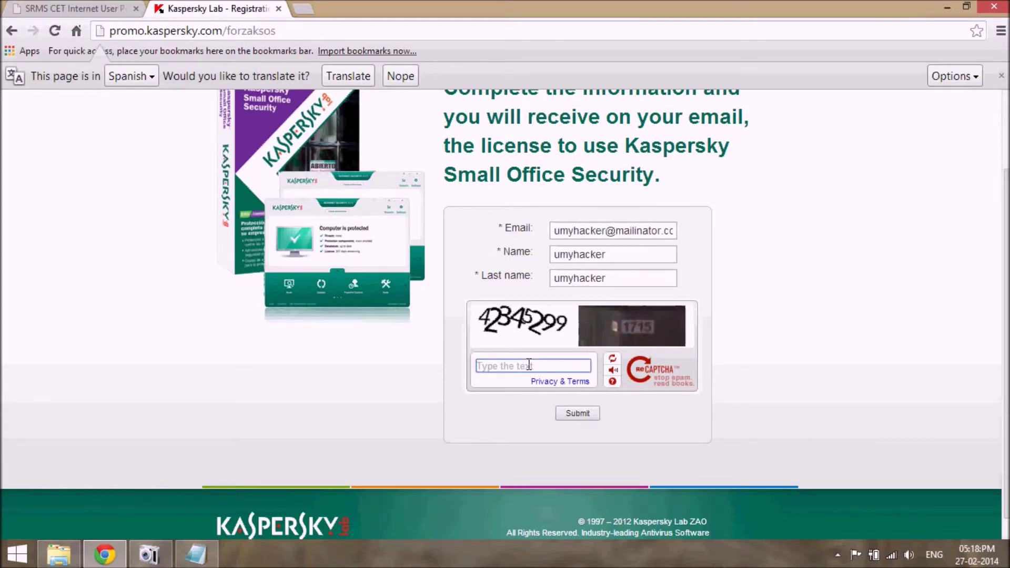
pyautogui.write('42345299 1')
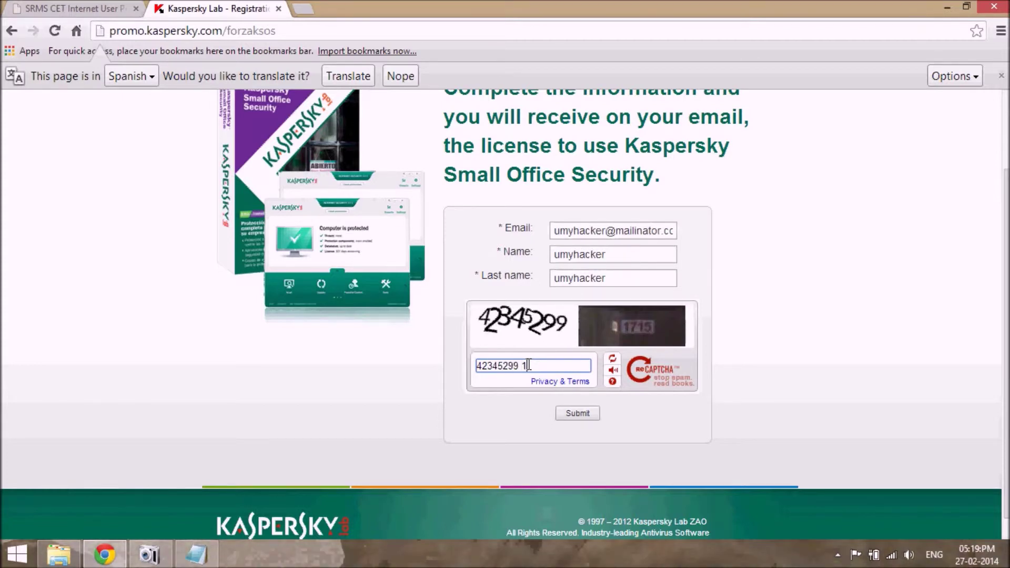
pyautogui.write('715')
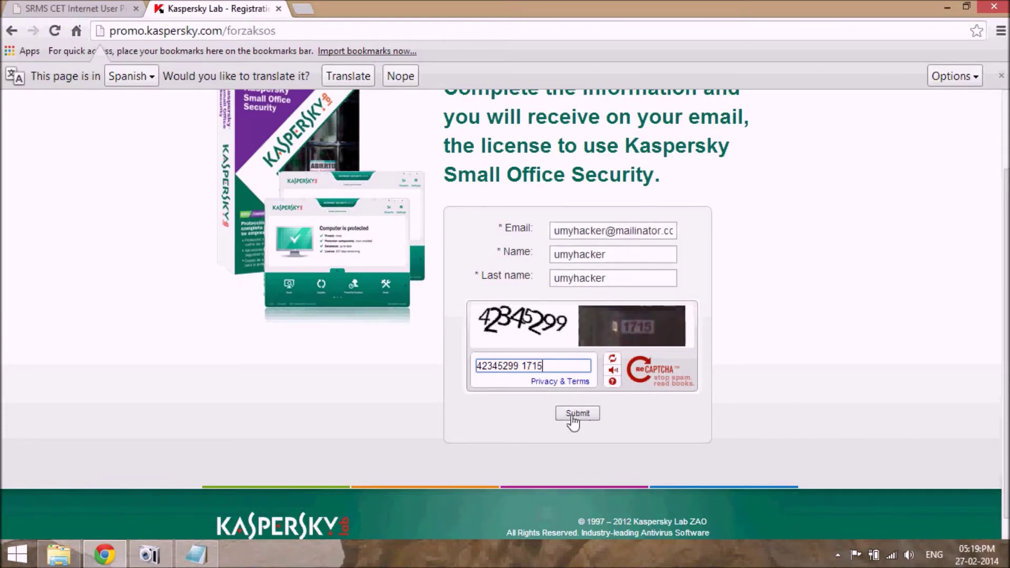
# Submit the Kaspersky registration form and look over the resulting page.
pyautogui.click(582, 415)
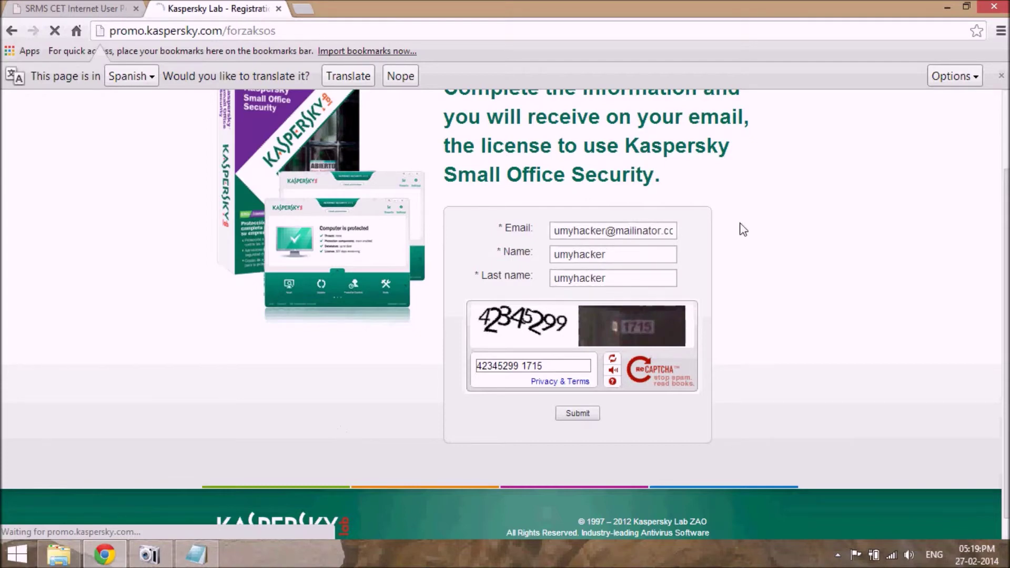
pyautogui.scroll(2, 739, 228)
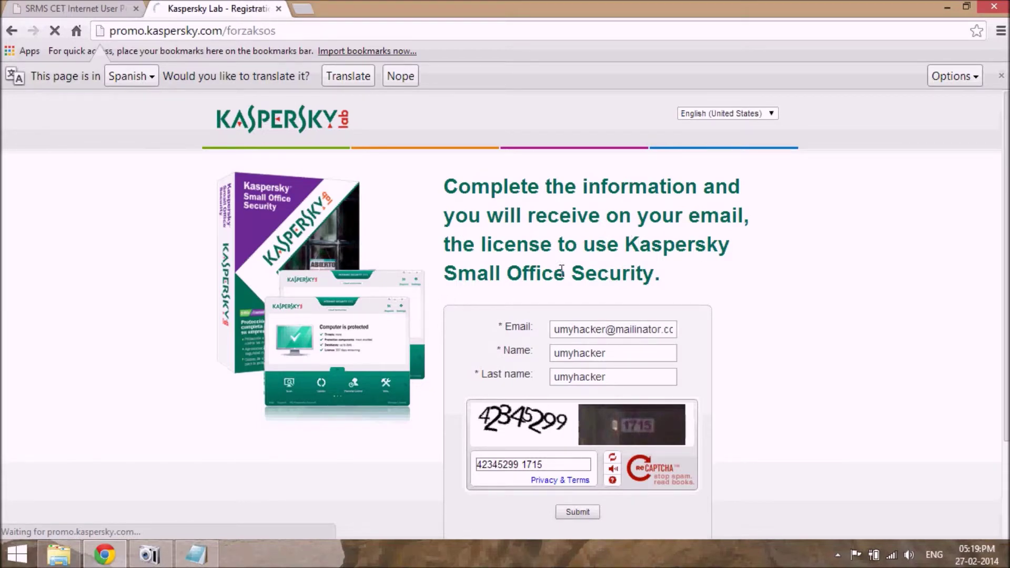
pyautogui.scroll(-2, 887, 240)
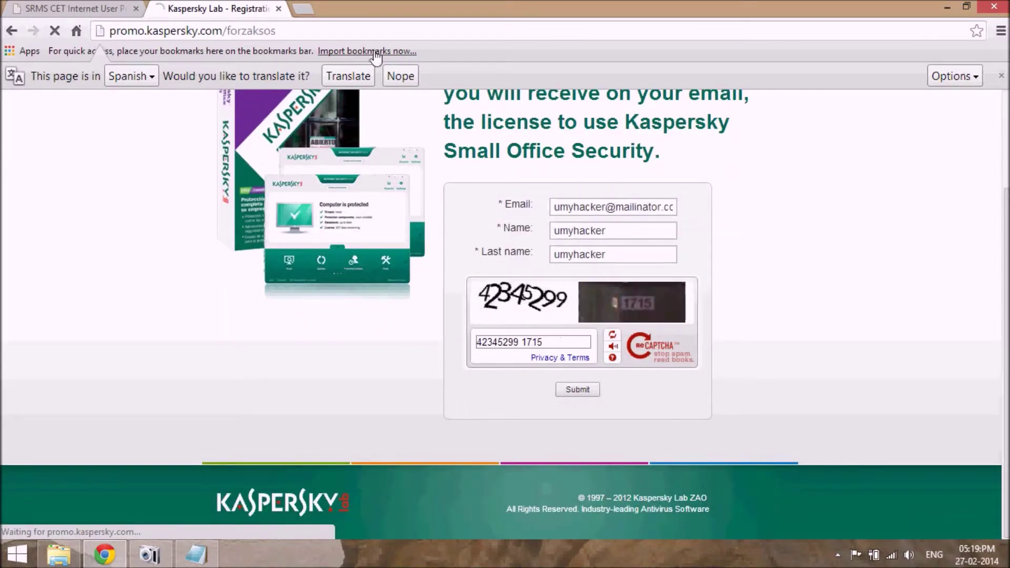
# Load mailinator.com in a new tab, then return to the Kaspersky thank-you tab.
pyautogui.click(313, 11)
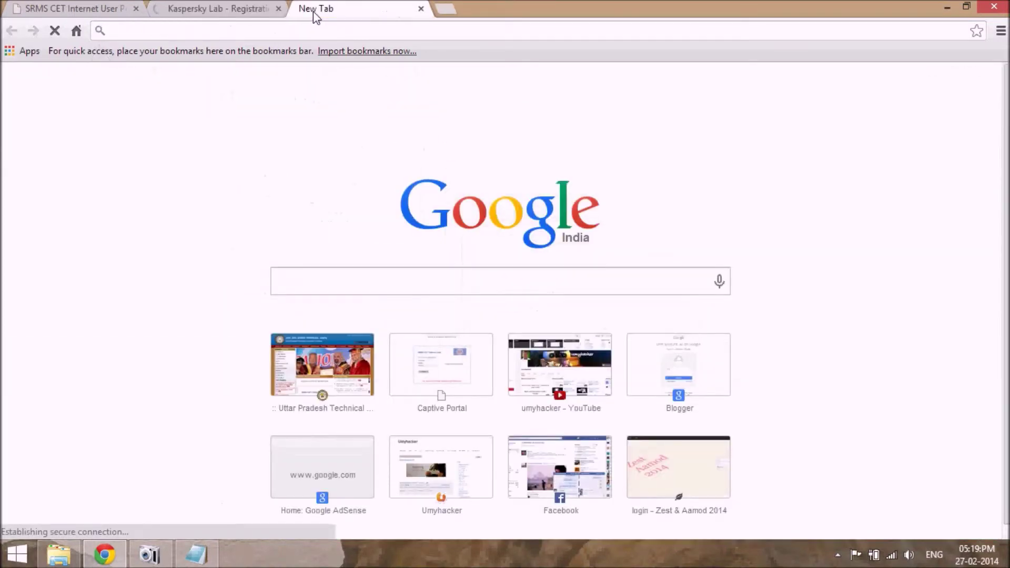
pyautogui.write('maili')
pyautogui.press('Return')
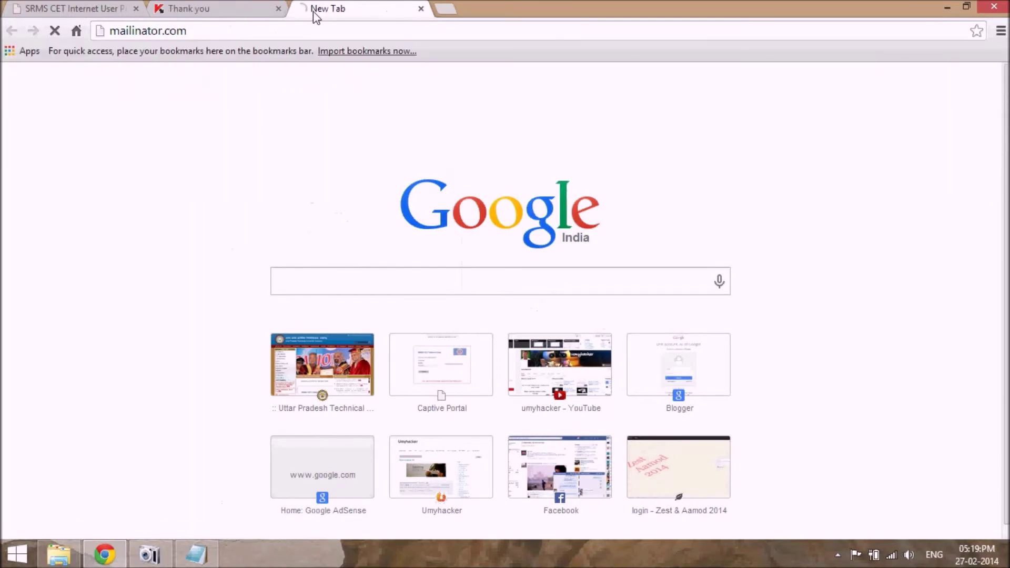
pyautogui.click(235, 6)
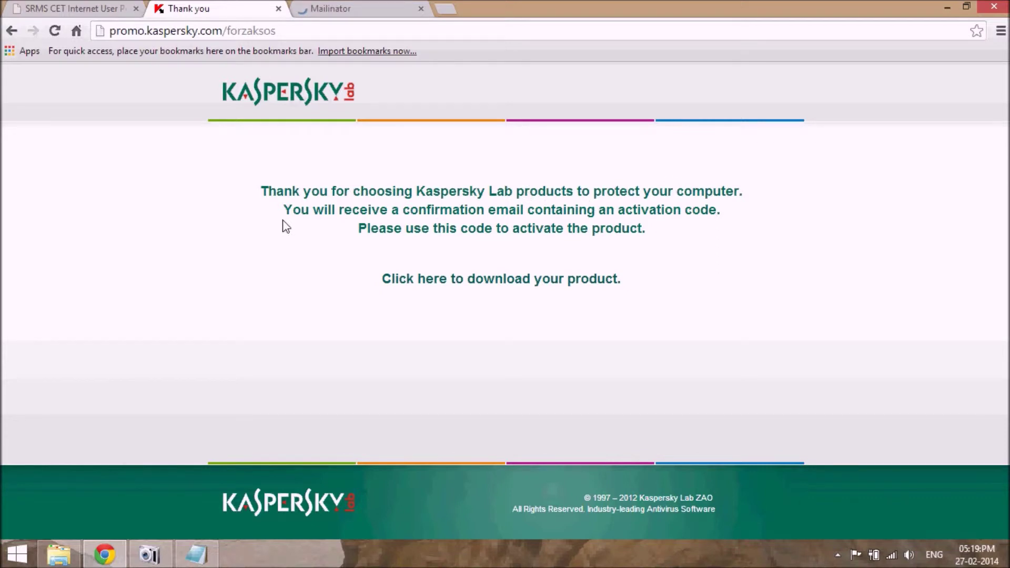
# Highlight the thank-you message lines, then follow the 'Click here to download your product.' link.
pyautogui.moveTo(284, 223); pyautogui.dragTo(572, 203)
pyautogui.click(572, 203)
pyautogui.moveTo(358, 228); pyautogui.dragTo(655, 229)
pyautogui.click(657, 231)
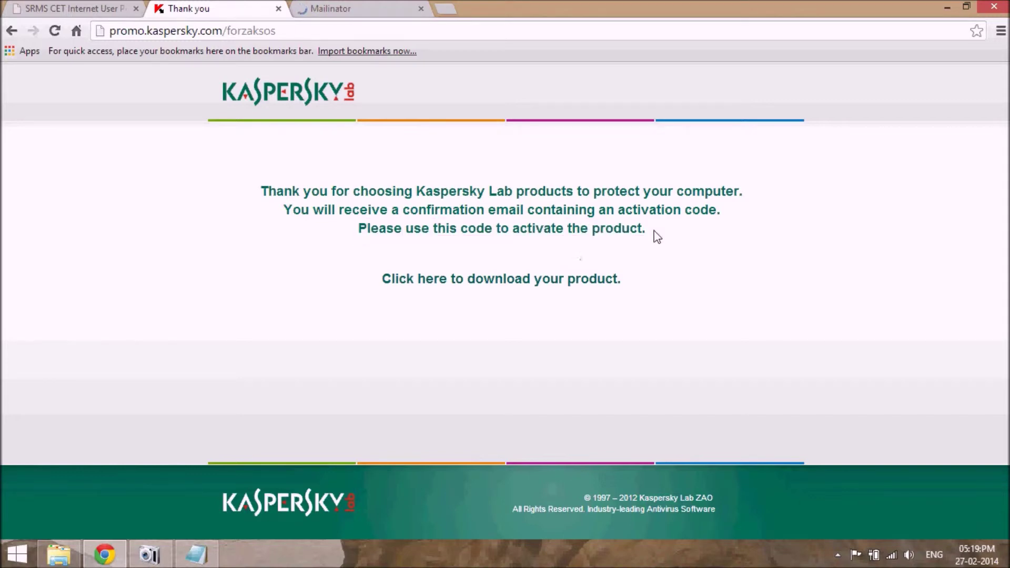
pyautogui.click(488, 279)
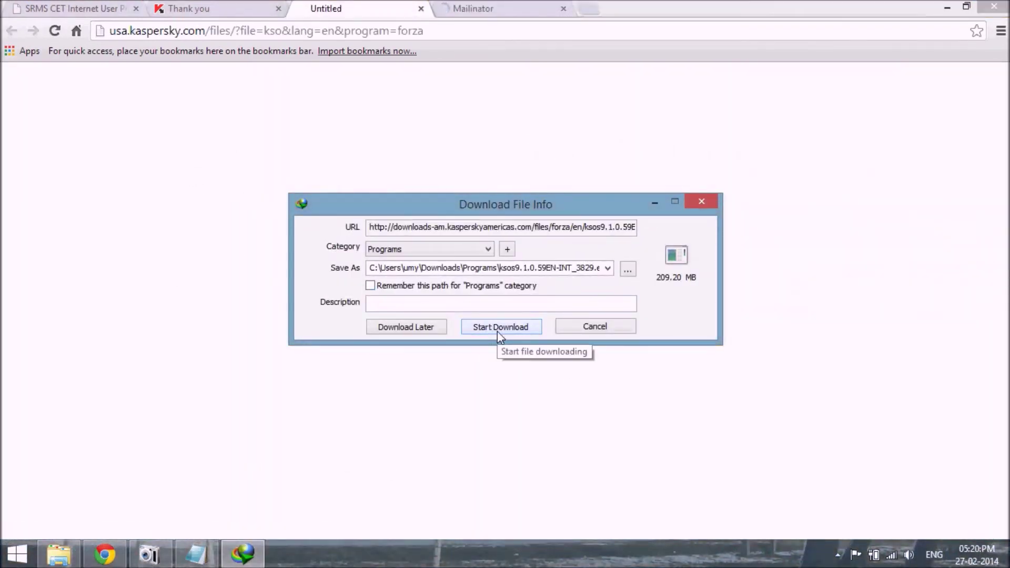
# Start the 209.20 MB ksos9.1.0.59 installer download in Internet Download Manager, then pause it.
pyautogui.click(497, 329)
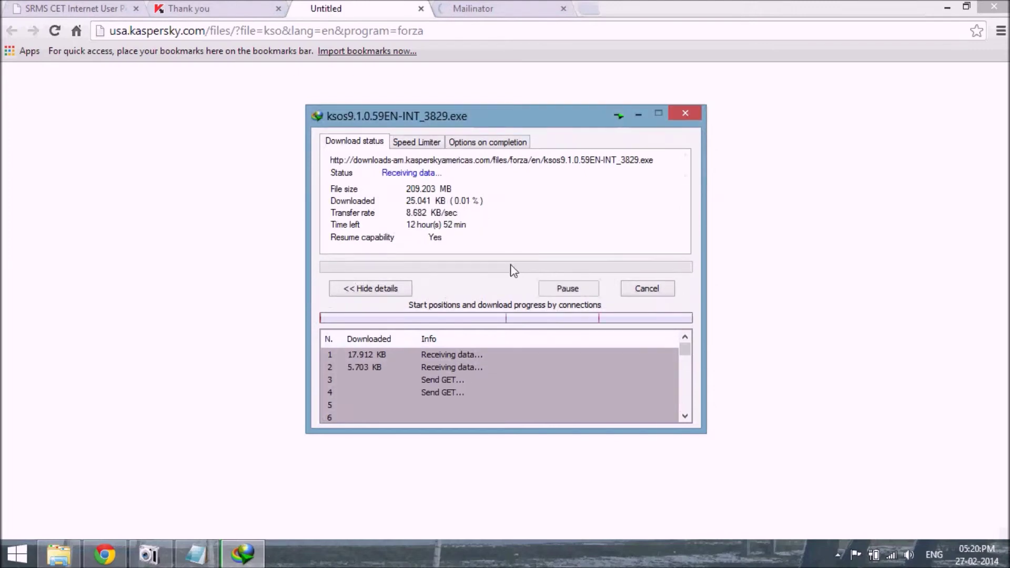
pyautogui.click(565, 289)
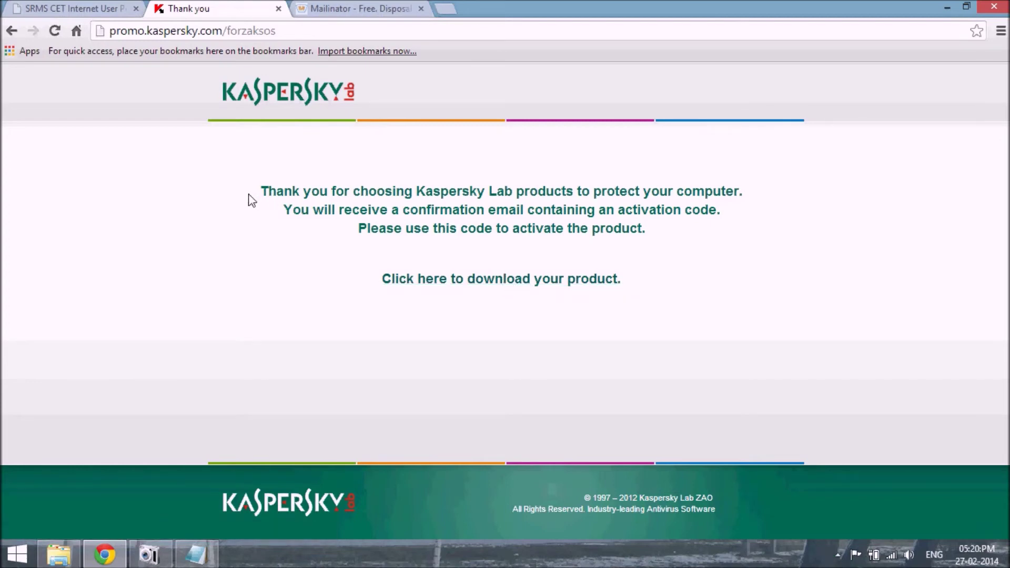
# Select the three thank-you message lines from 'Thank' to 'product.'.
pyautogui.moveTo(258, 185); pyautogui.dragTo(659, 244)
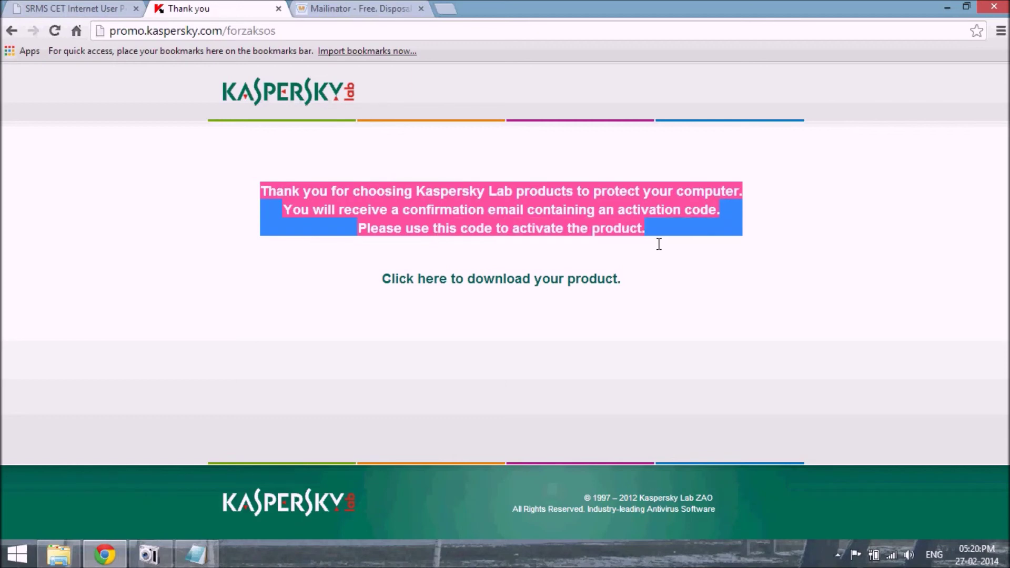